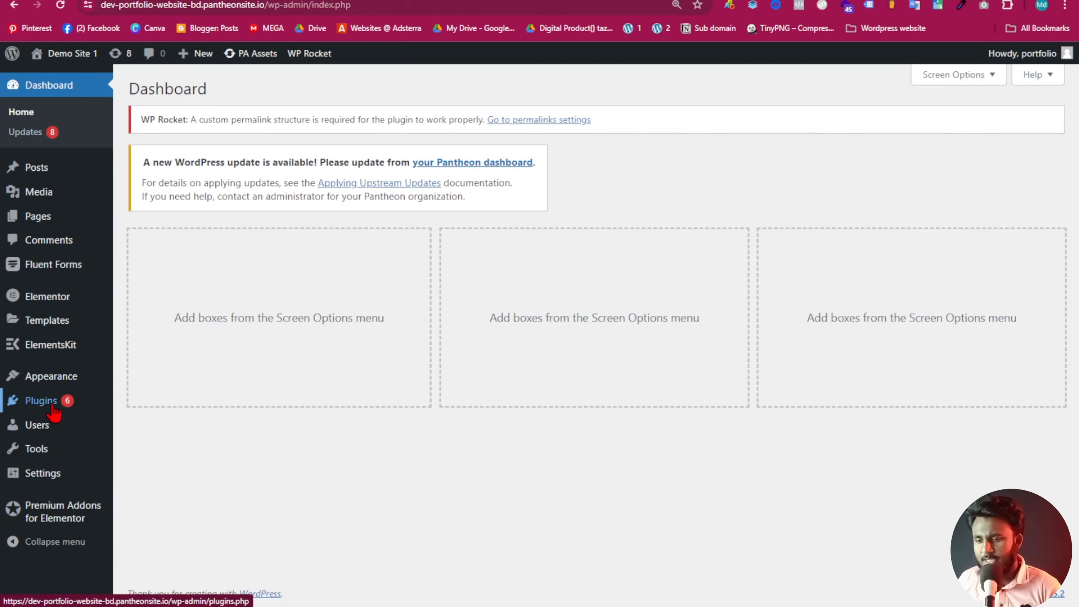
Open the All Users page from the admin sidebar.
mouse_move(37, 425)
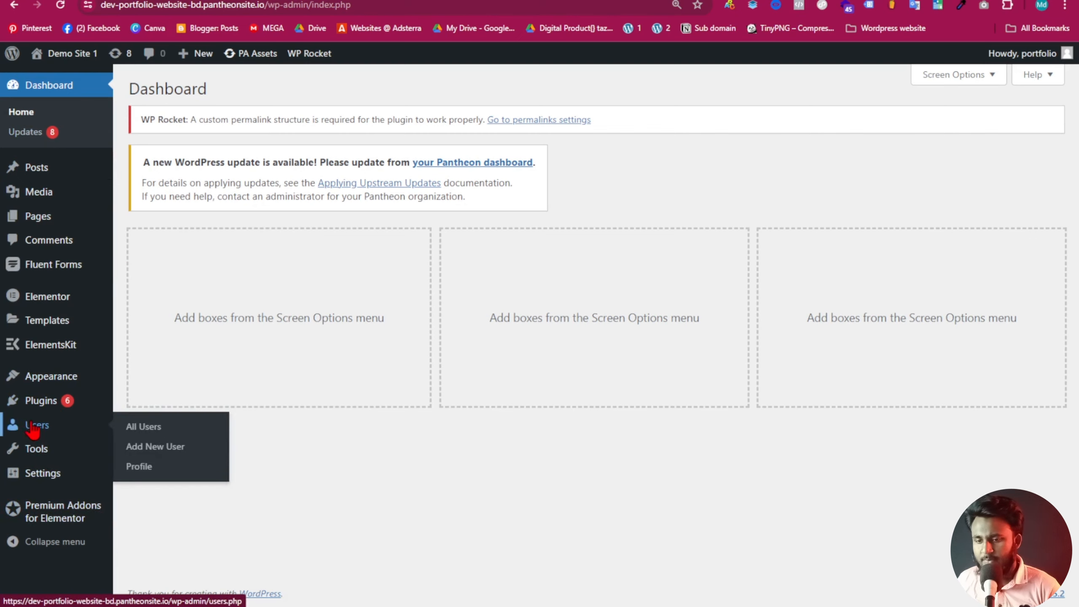
left_click(55, 433)
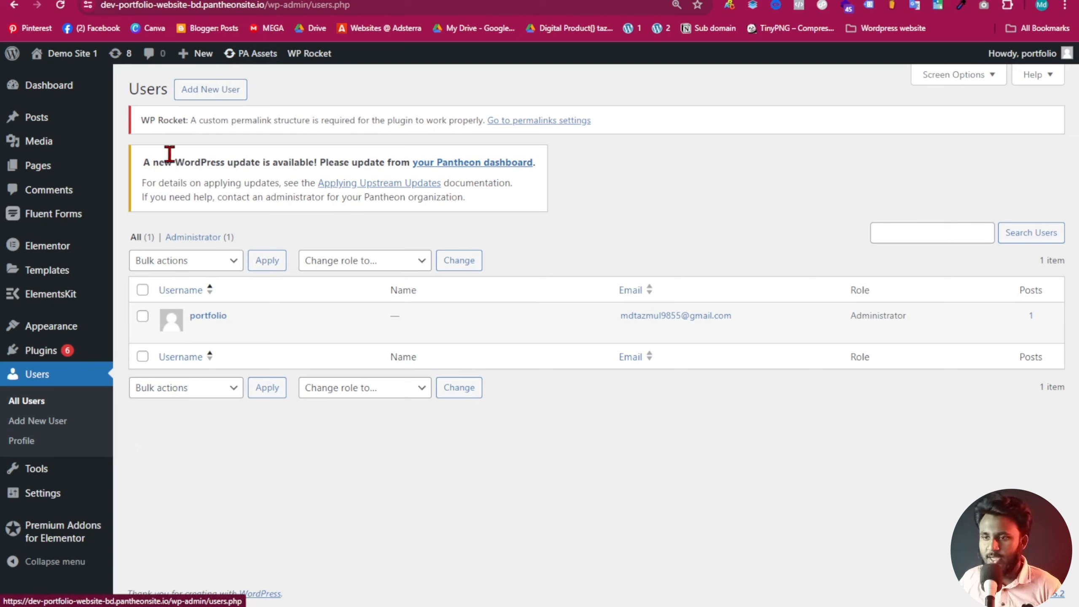
Open the blank Add New User form and put the cursor in the Username field.
left_click(227, 94)
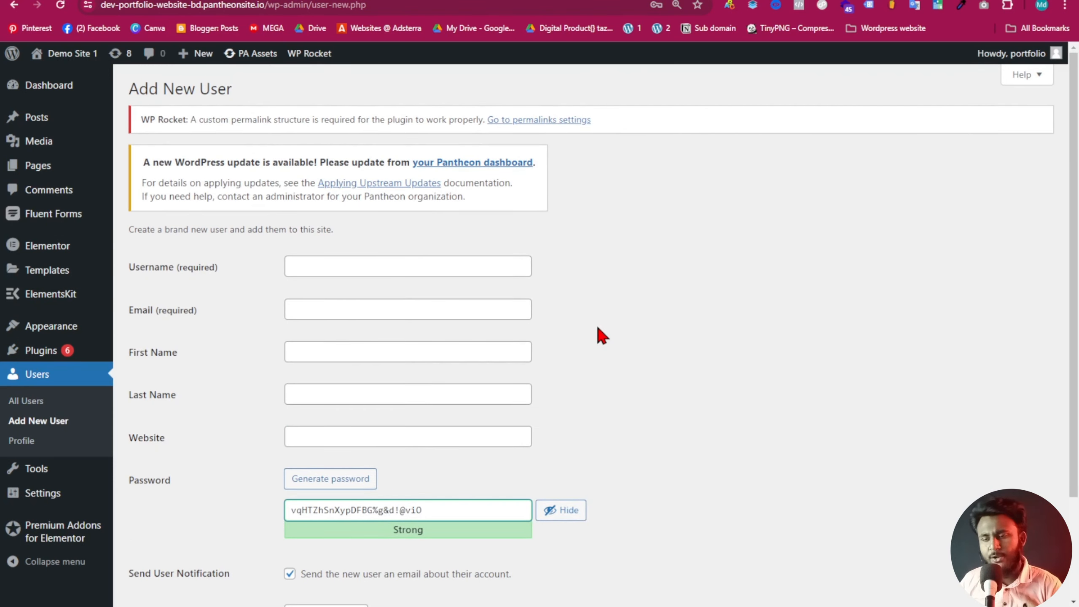
scroll(598, 330, "down", 3)
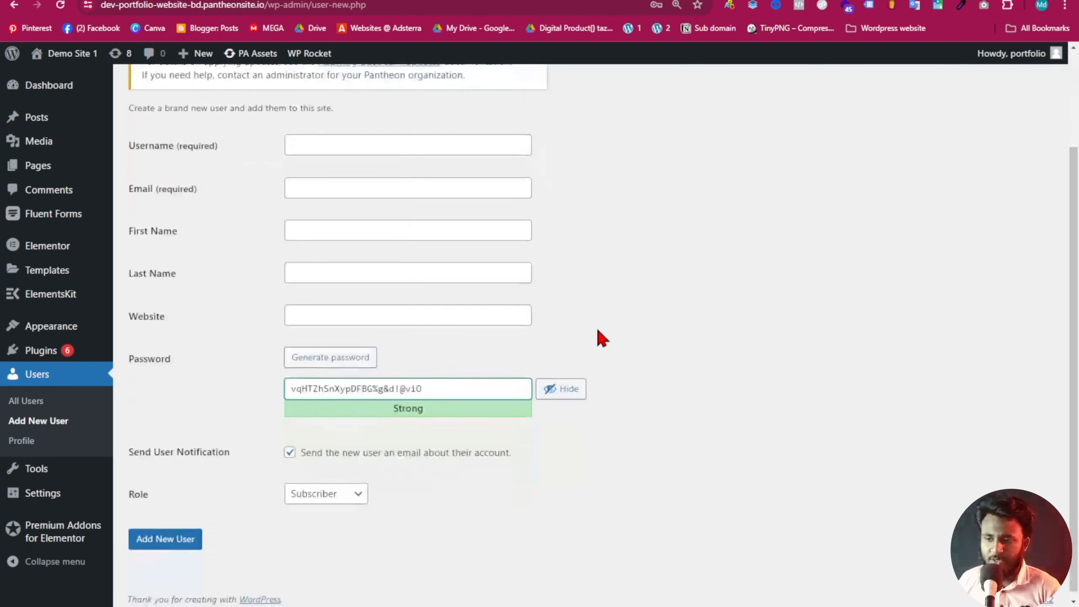
scroll(513, 406, "up", 3)
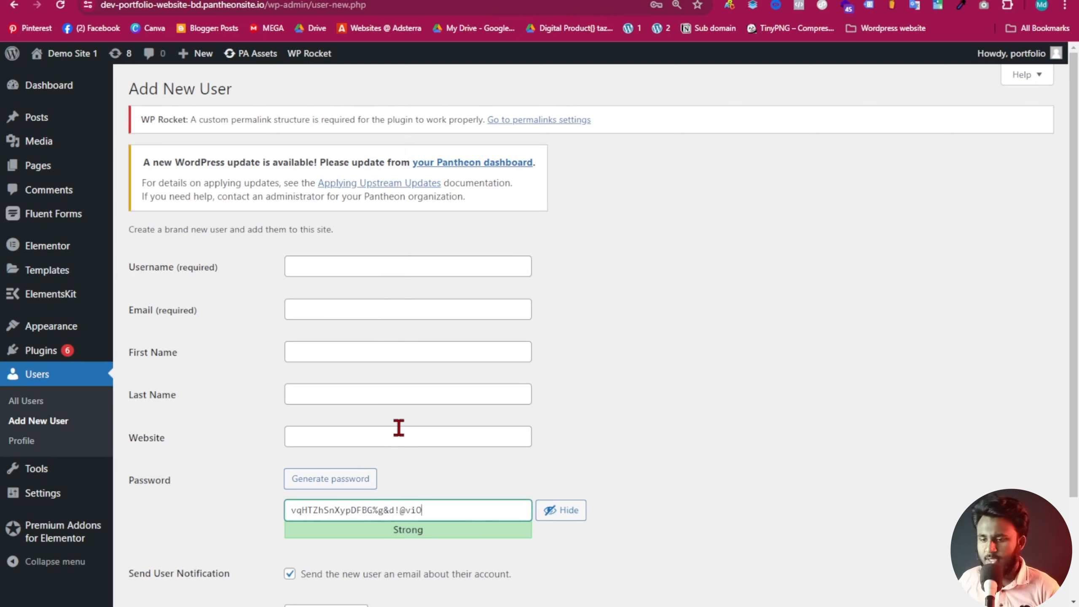
scroll(393, 479, "down", 3)
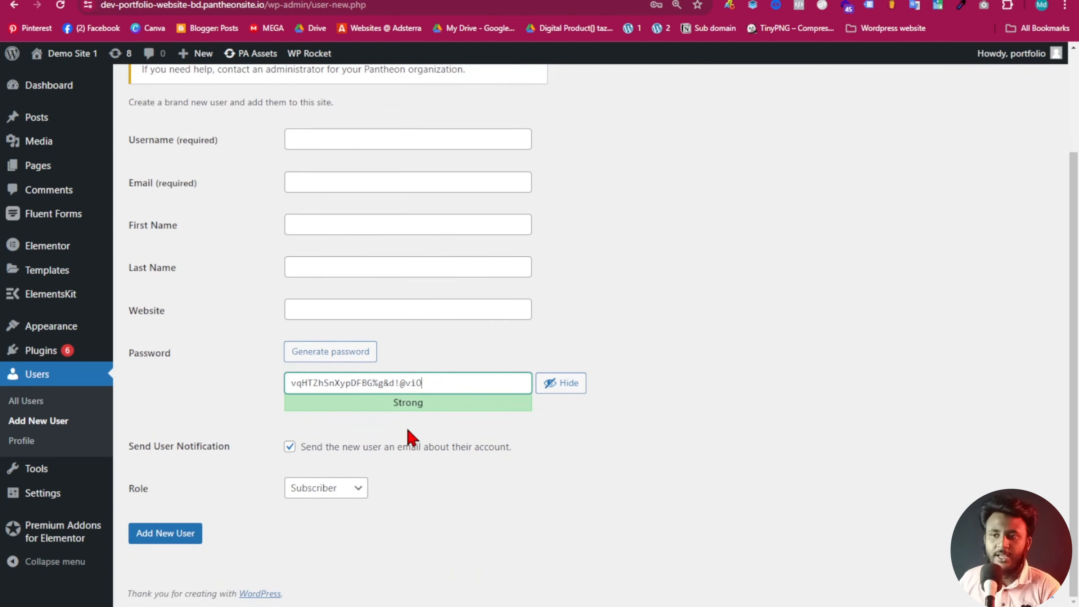
scroll(429, 337, "up", 3)
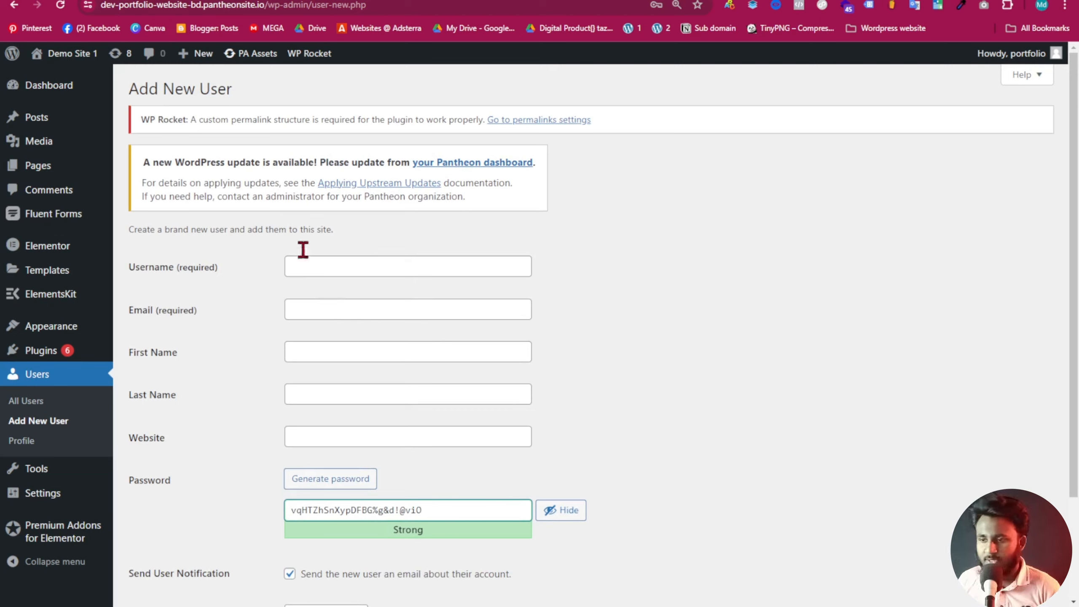
left_click(347, 264)
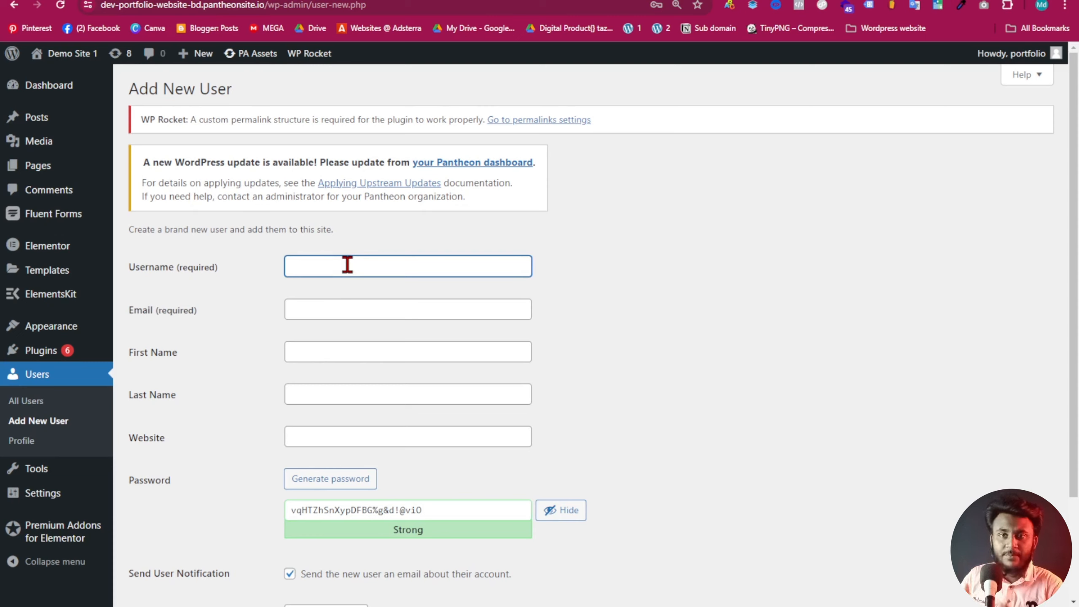
Enter the new user's username and paste their e-mail address copied from Notepad.
type("tazmul")
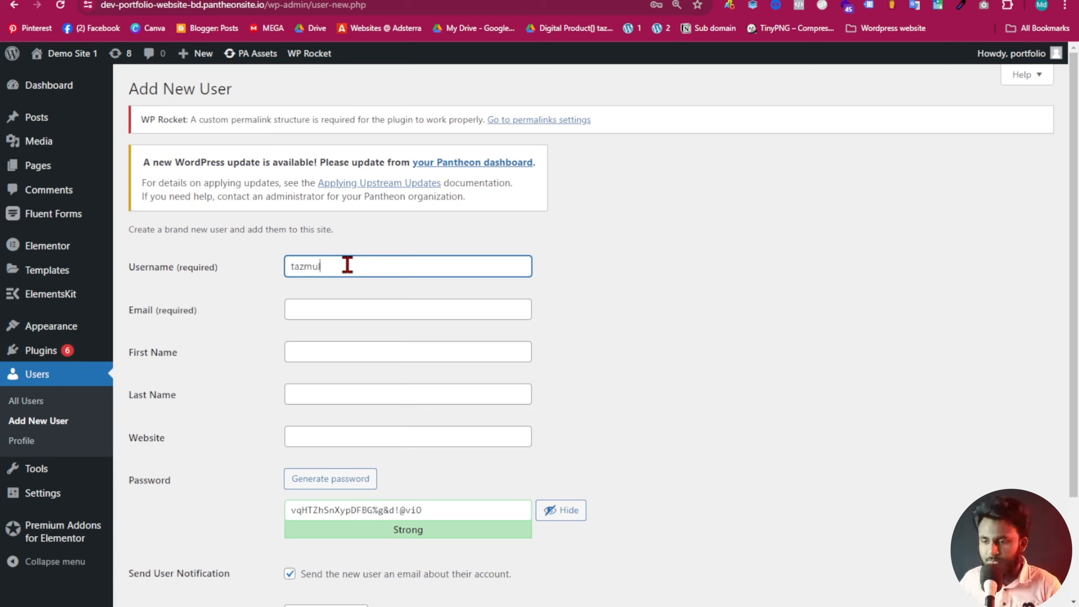
left_click(303, 313)
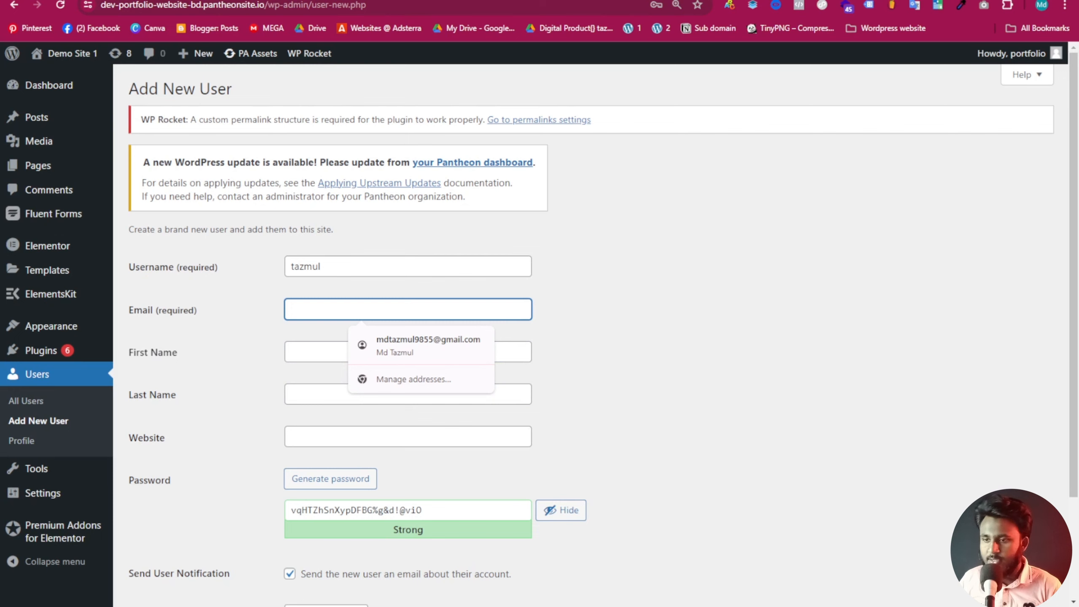
left_click(665, 595)
left_click_drag(511, 173, 234, 166)
key("ctrl+c")
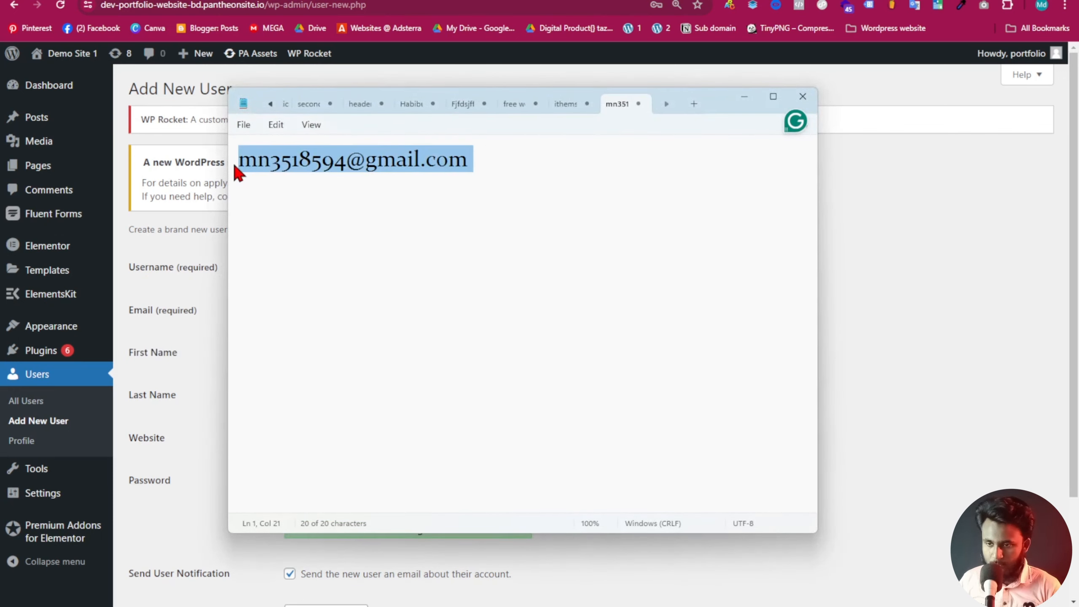
left_click(309, 313)
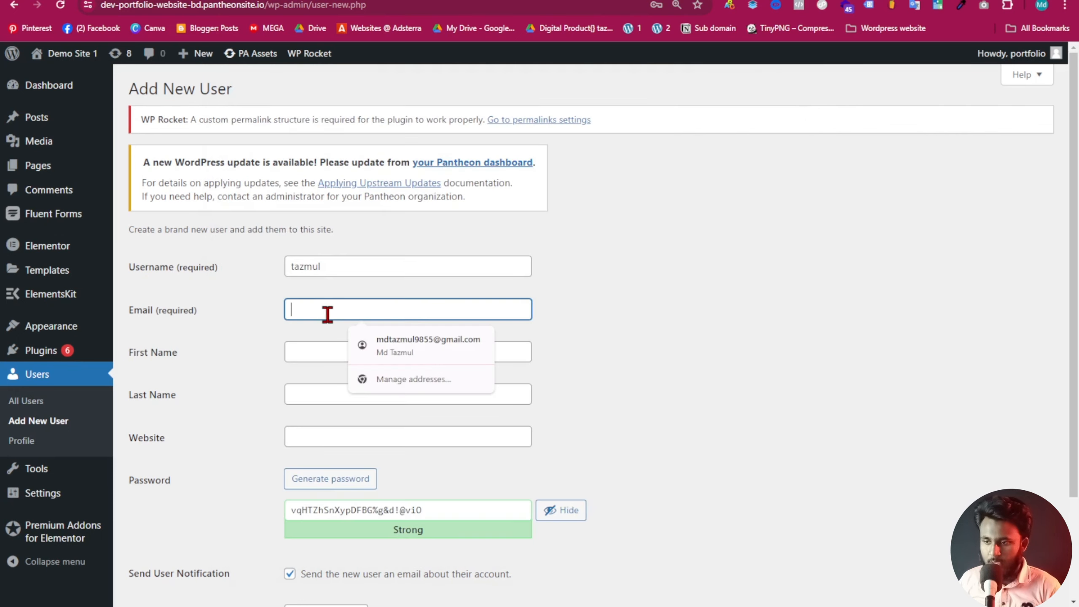
key("ctrl+v")
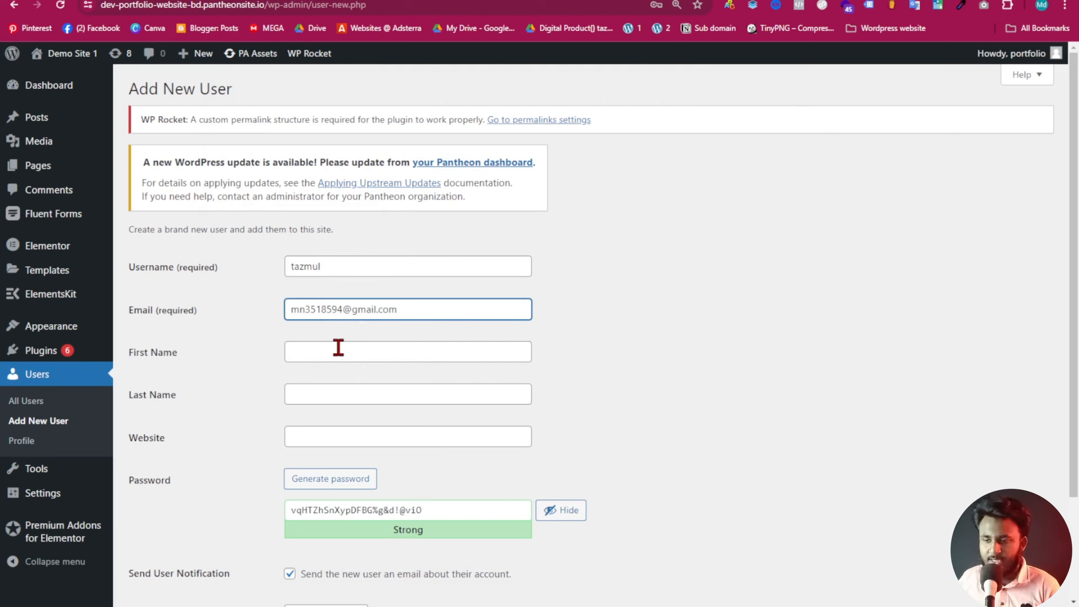
Fill in the first and last name, set Website to the site's URL, and select the generated password.
left_click(354, 347)
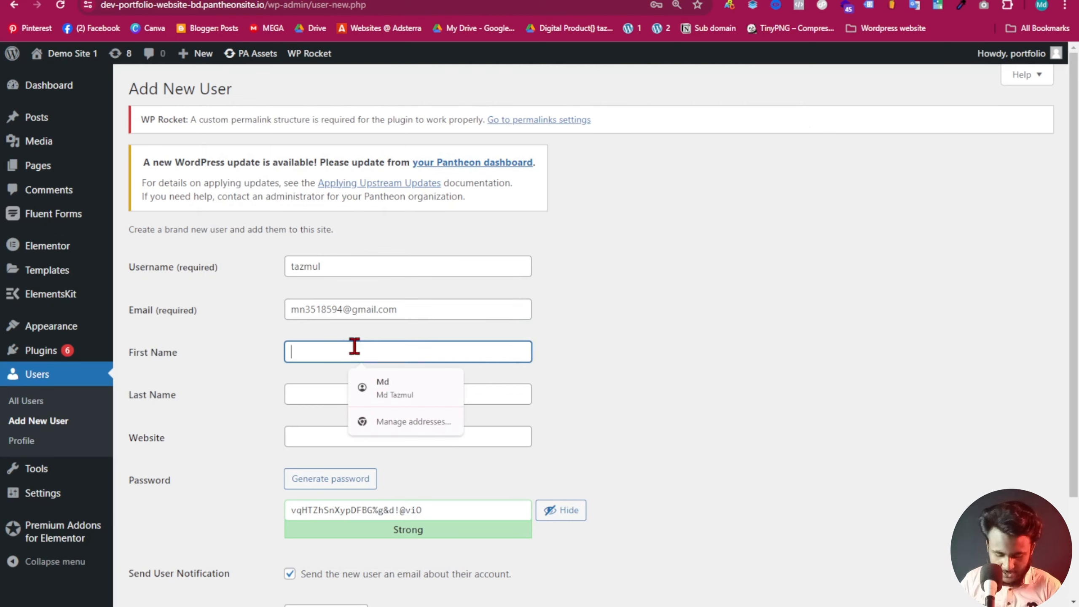
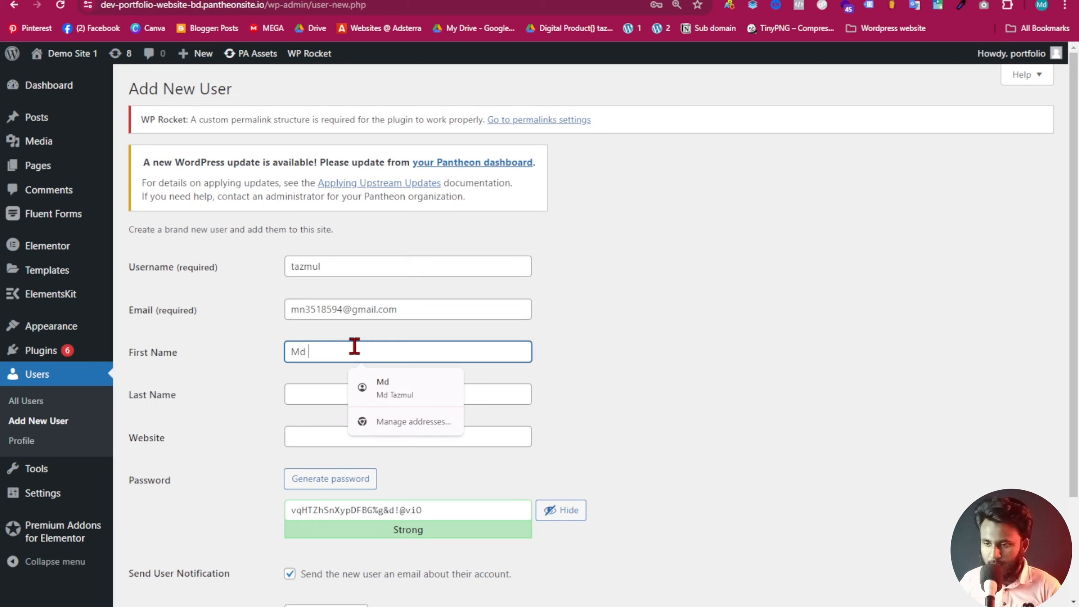
left_click(333, 400)
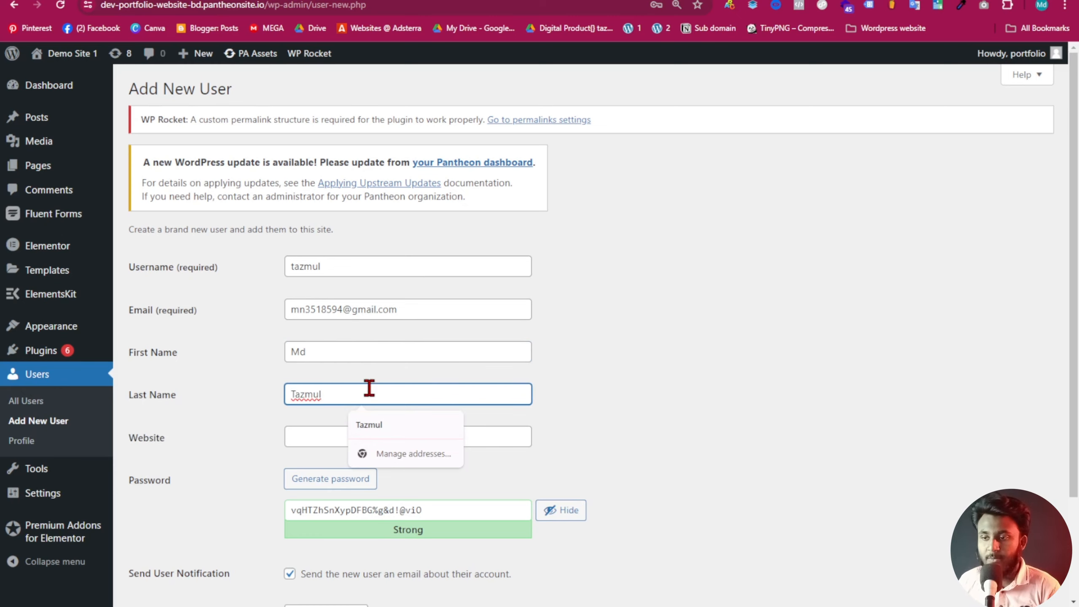
scroll(363, 383, "down", 3)
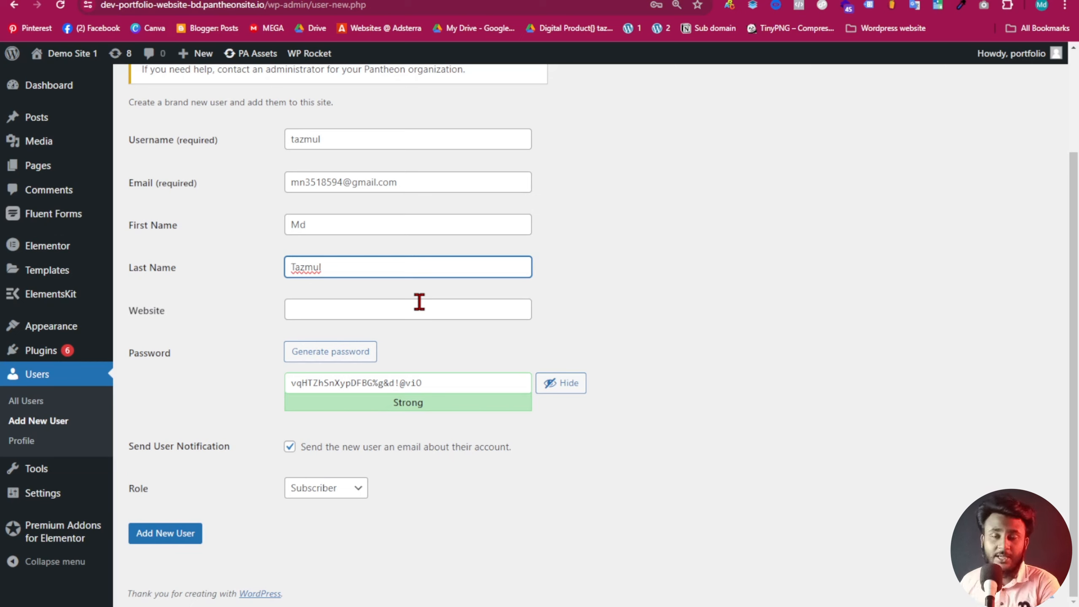
left_click(330, 307)
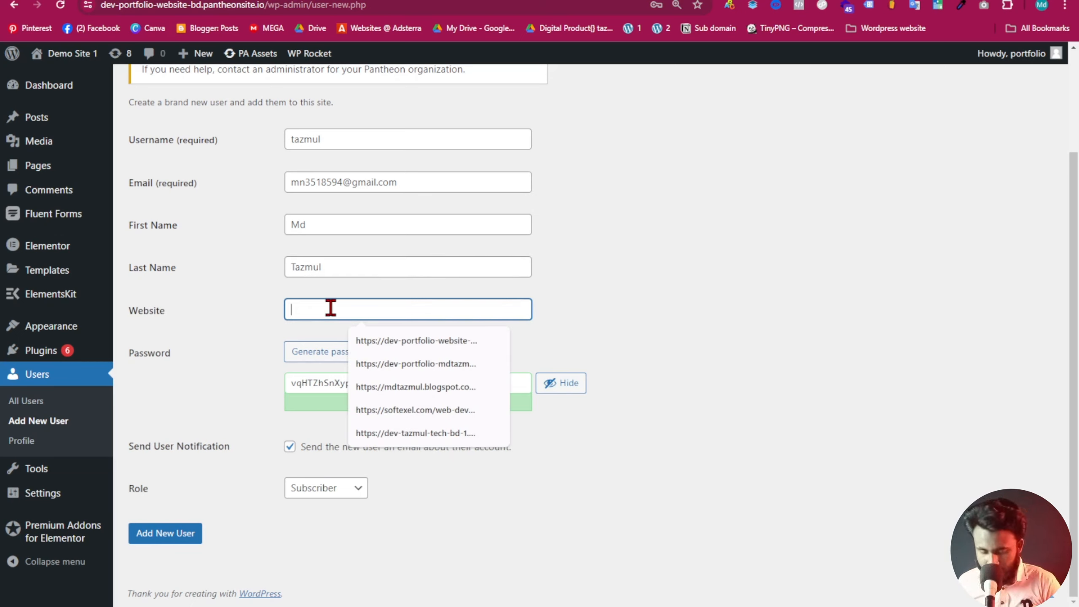
key("Down")
key("Return")
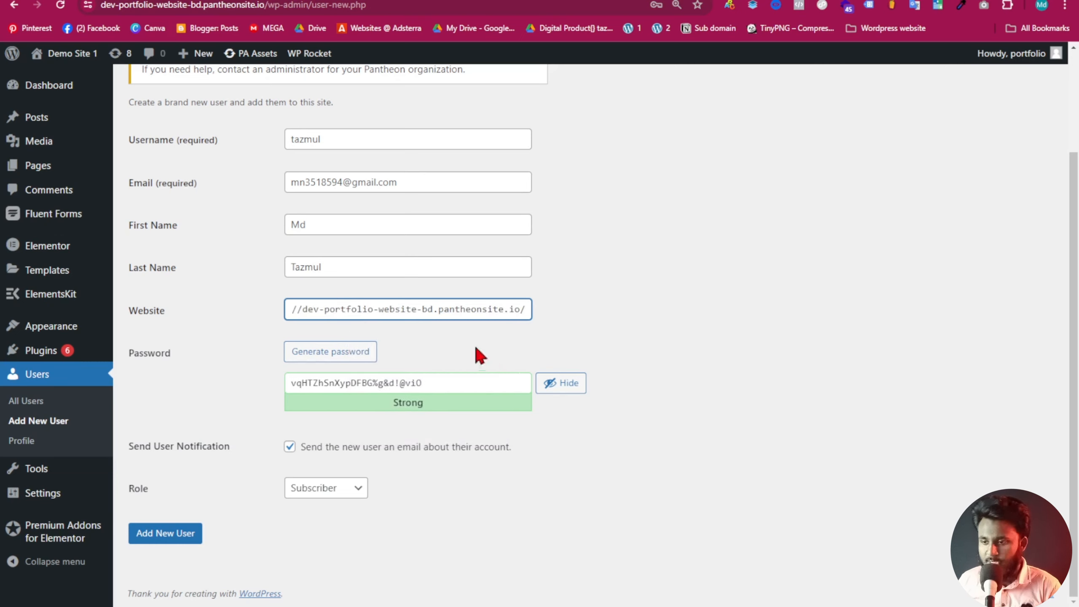
left_click_drag(434, 379, 189, 391)
Replace the generated password with a simple 8-digit password and confirm use of the weak password.
key("BackSpace")
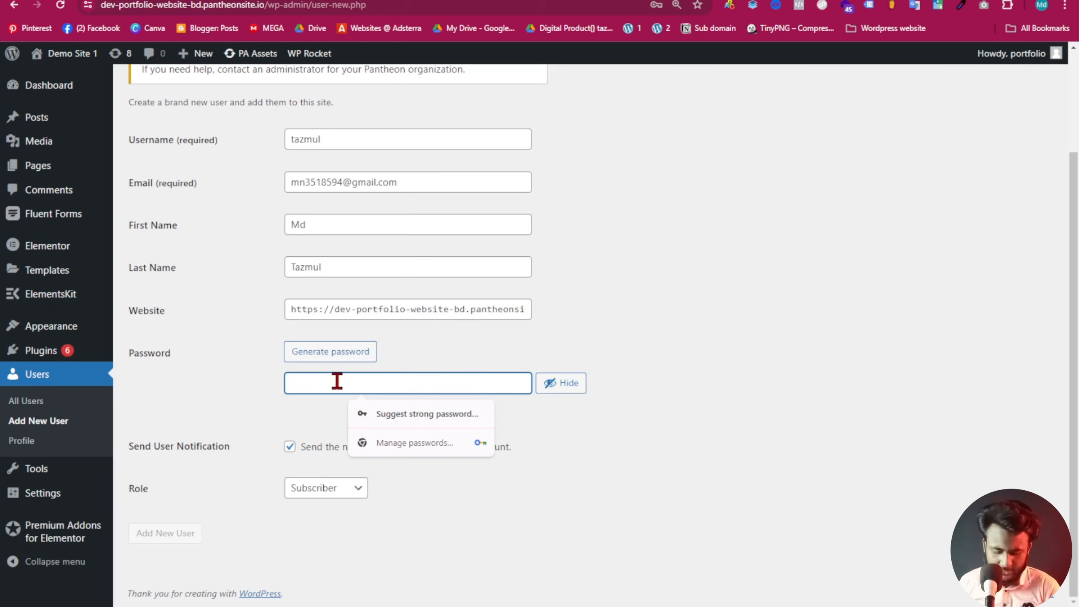
type("12")
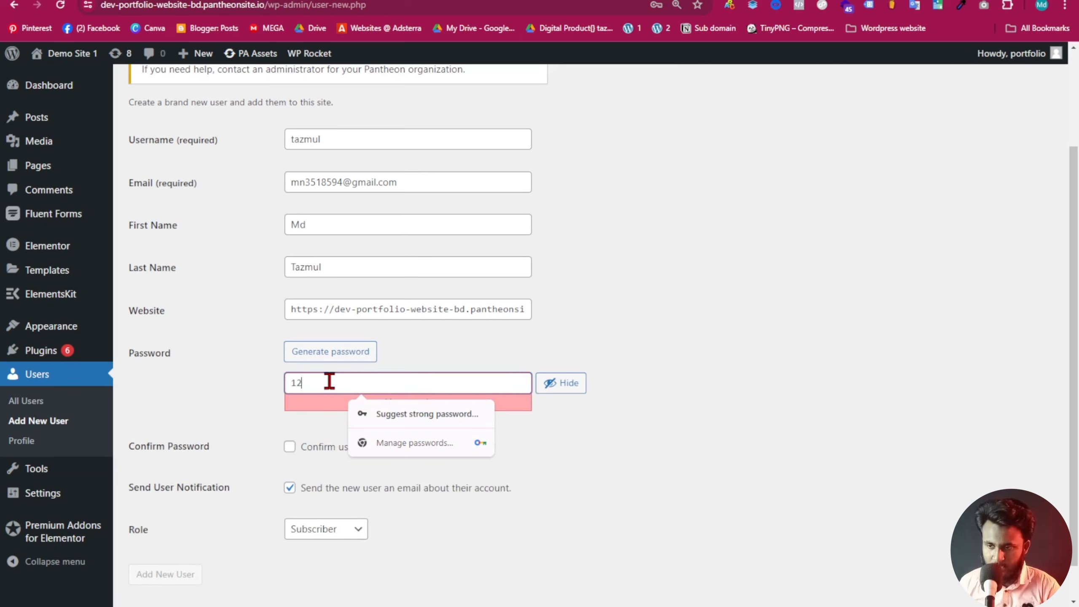
type("345678")
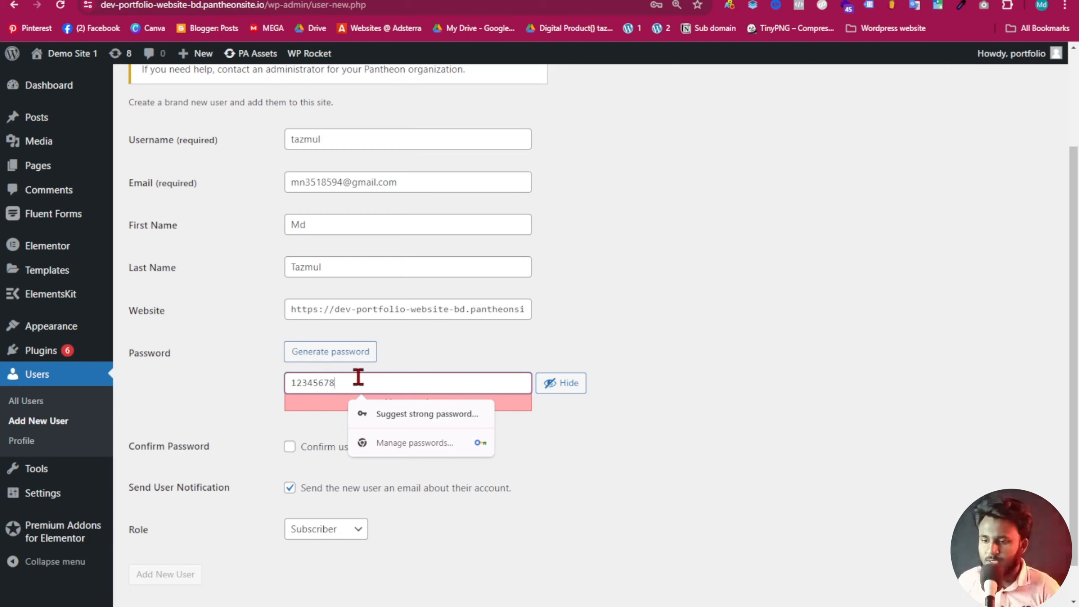
left_click(321, 474)
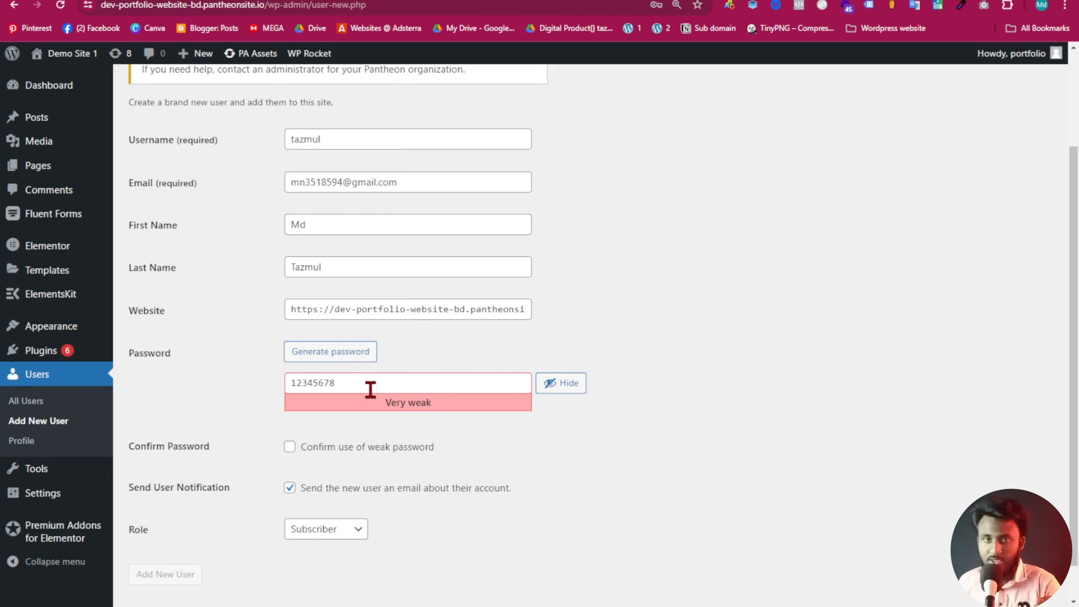
scroll(344, 501, "down", 1)
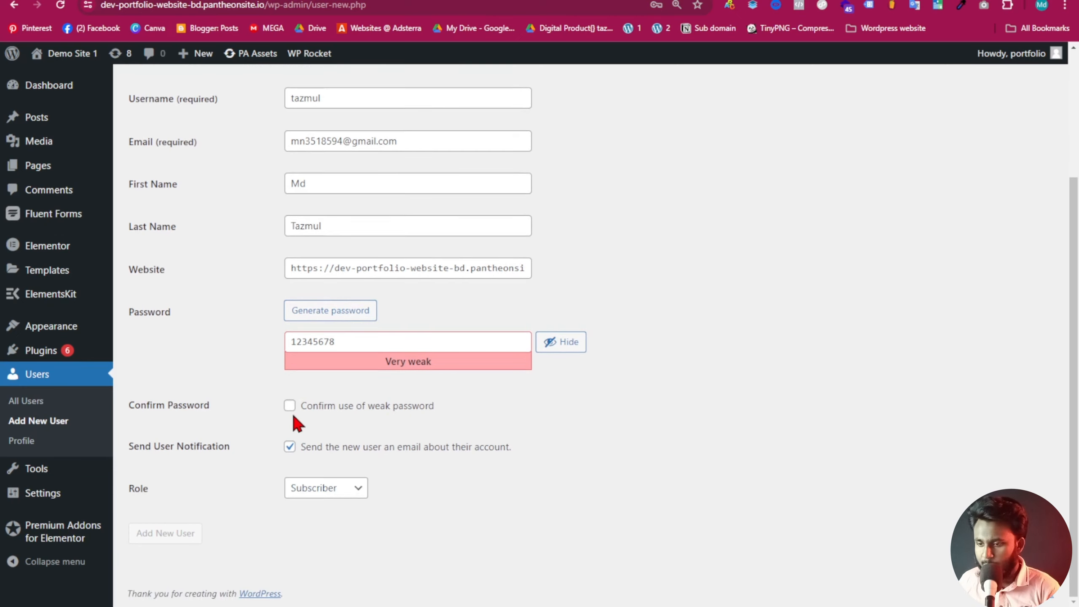
left_click(289, 406)
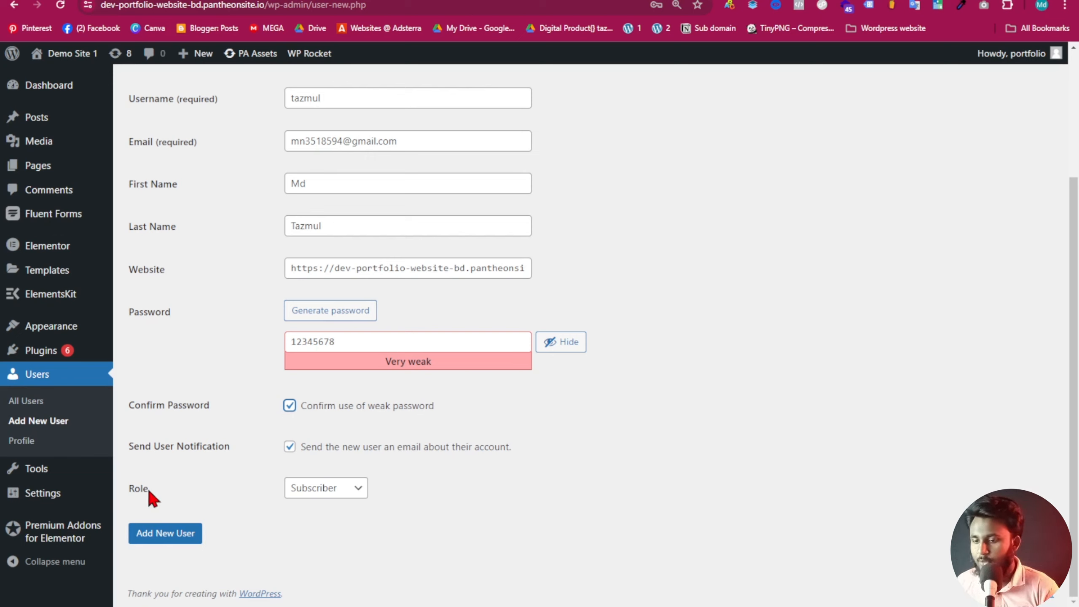
left_click_drag(122, 489, 156, 490)
Set the role to Administrator and add the new user.
left_click(216, 491)
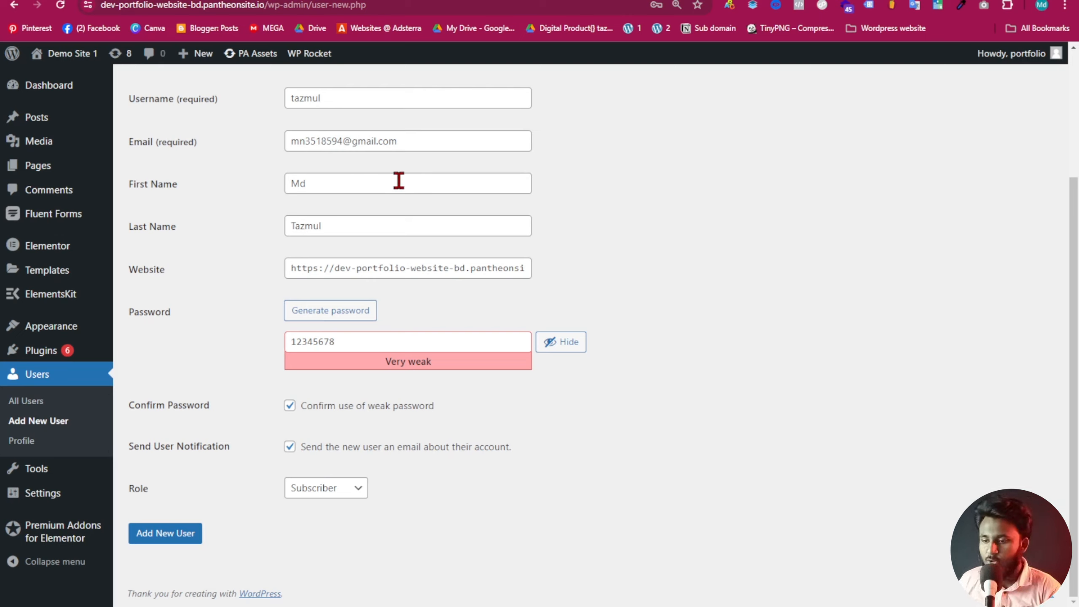
left_click(336, 489)
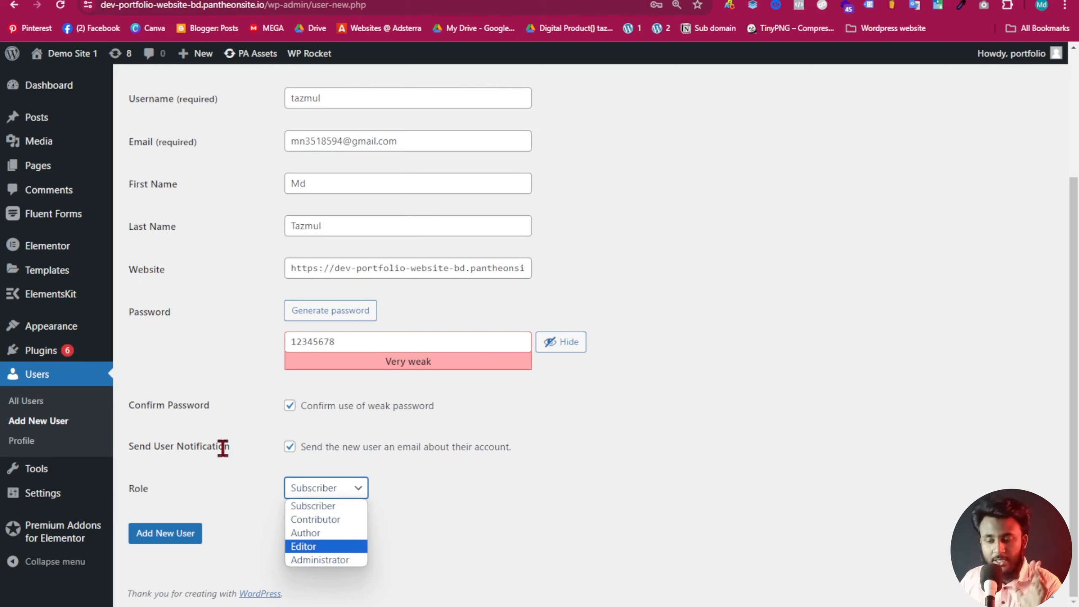
left_click(357, 561)
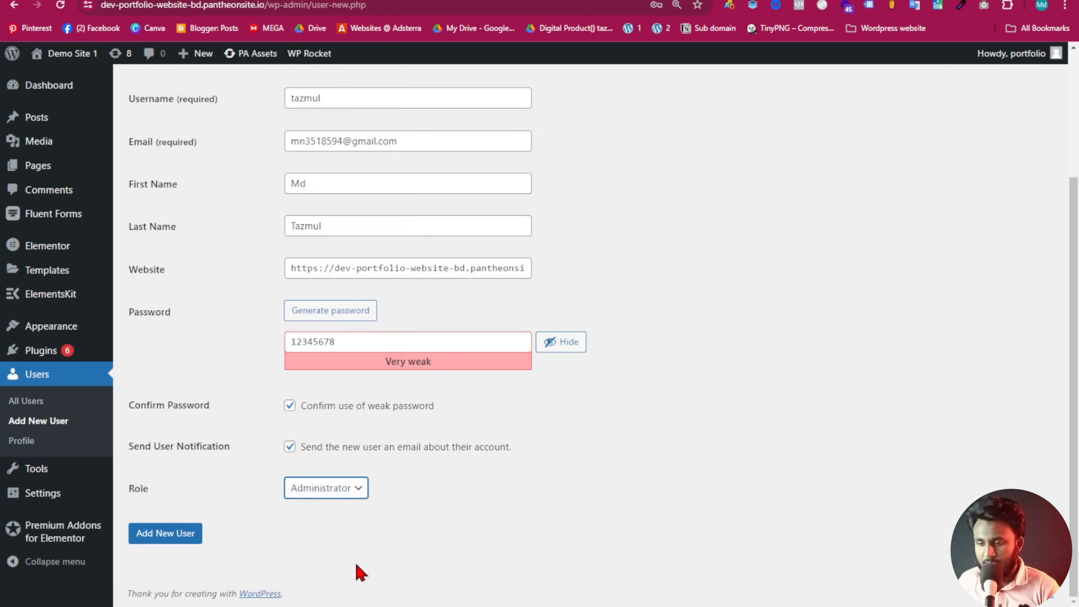
left_click(175, 534)
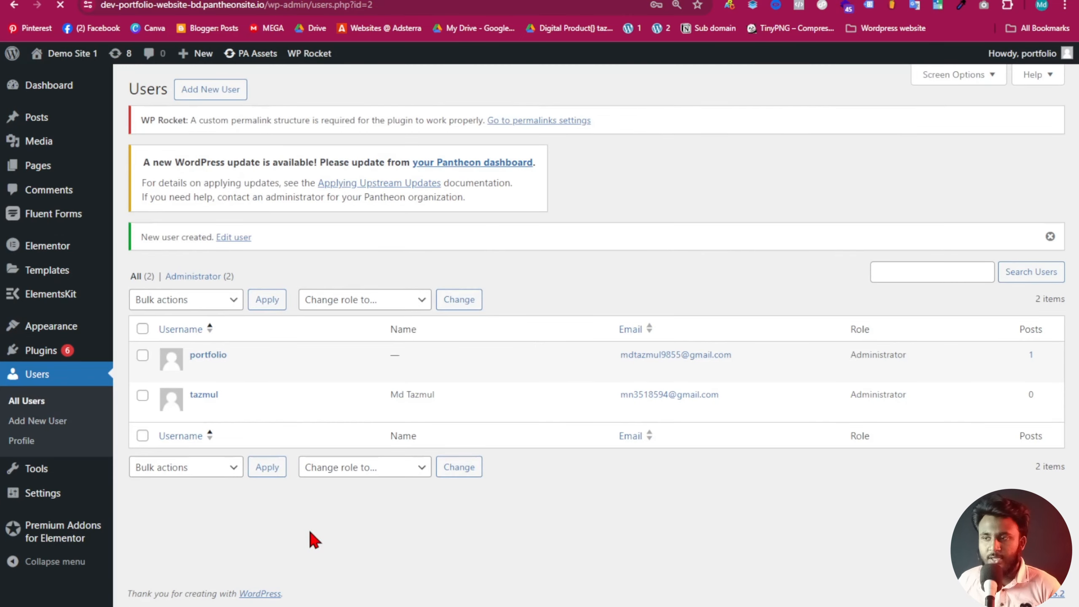
Check the new user's name, e-mail and Administrator role, then copy the wp-admin address and switch windows.
left_click(625, 200)
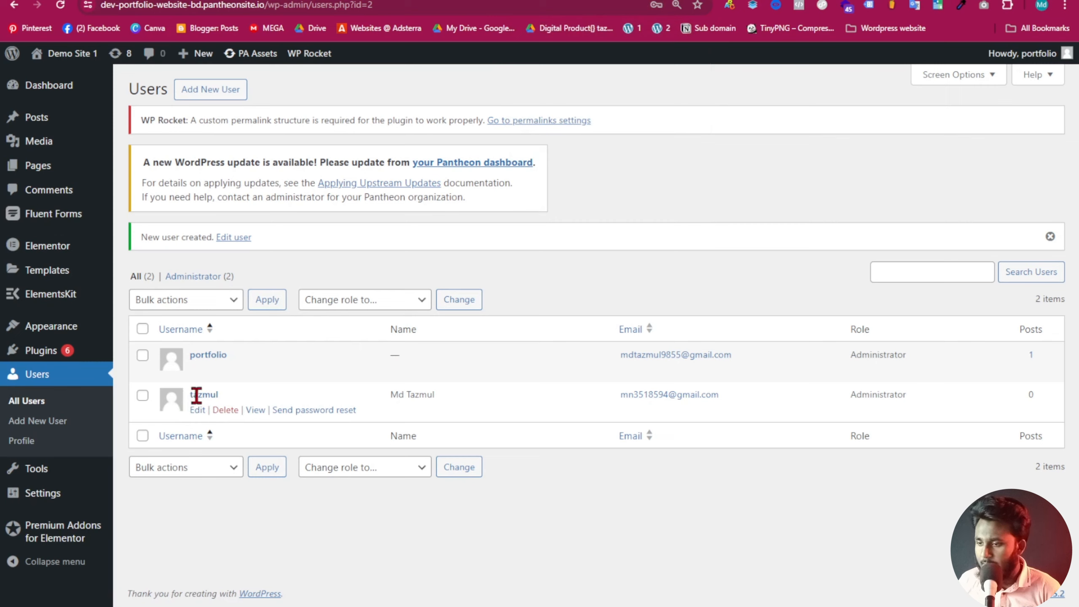
left_click_drag(190, 395, 221, 402)
left_click_drag(390, 402, 427, 402)
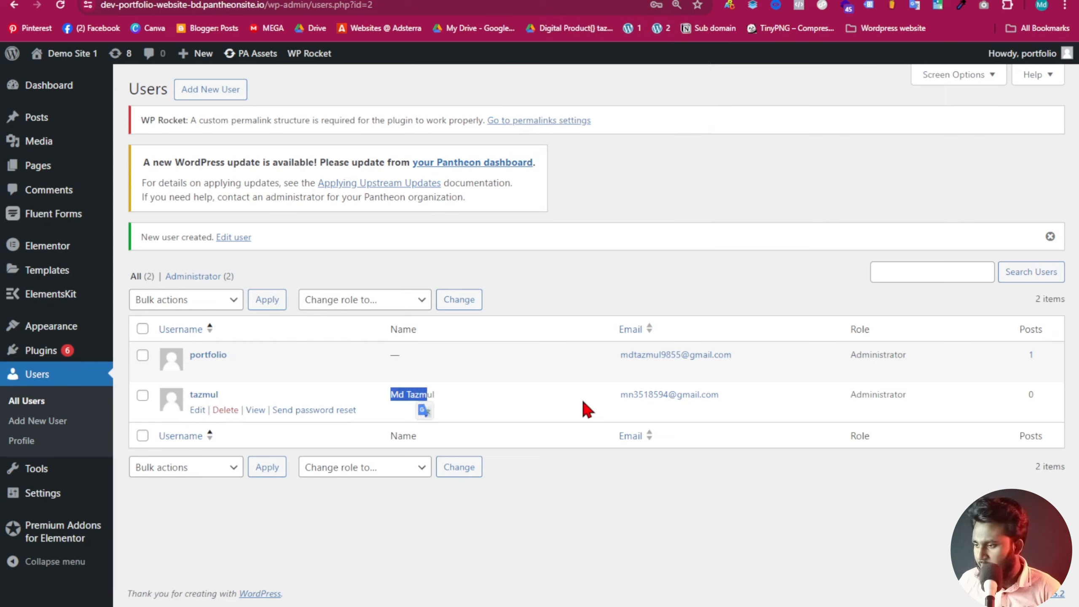
left_click_drag(620, 402, 684, 404)
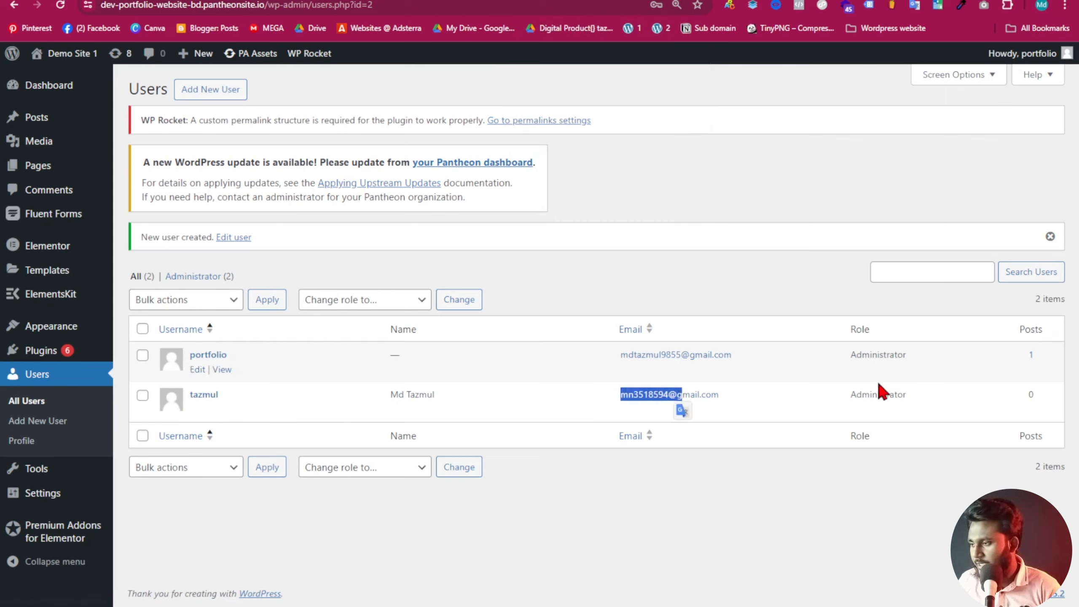
left_click_drag(850, 395, 947, 403)
left_click(917, 417)
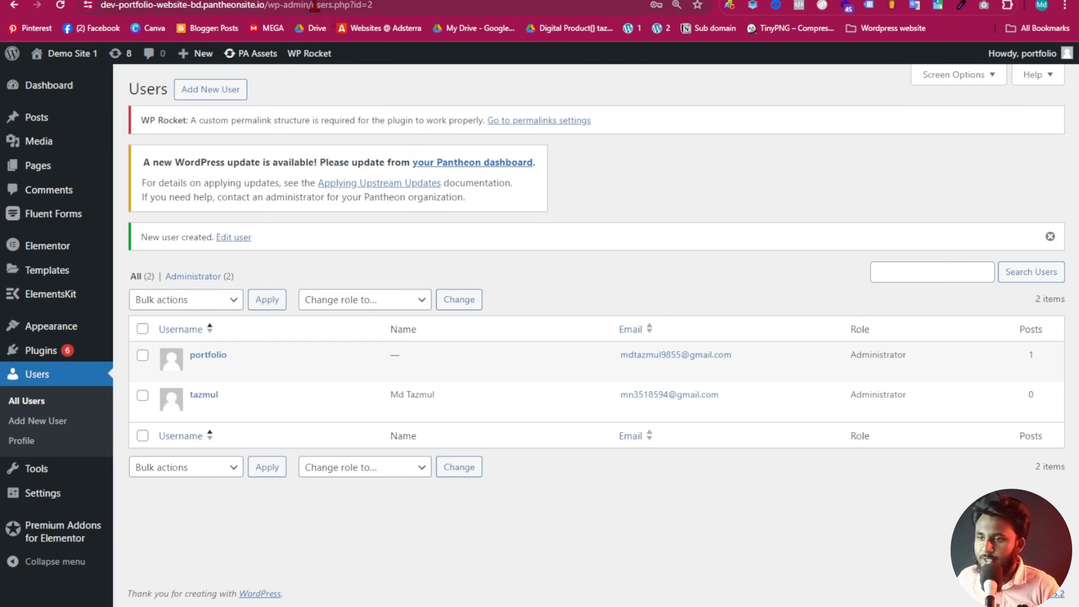
left_click_drag(314, 6, 12, 19)
key("ctrl+c")
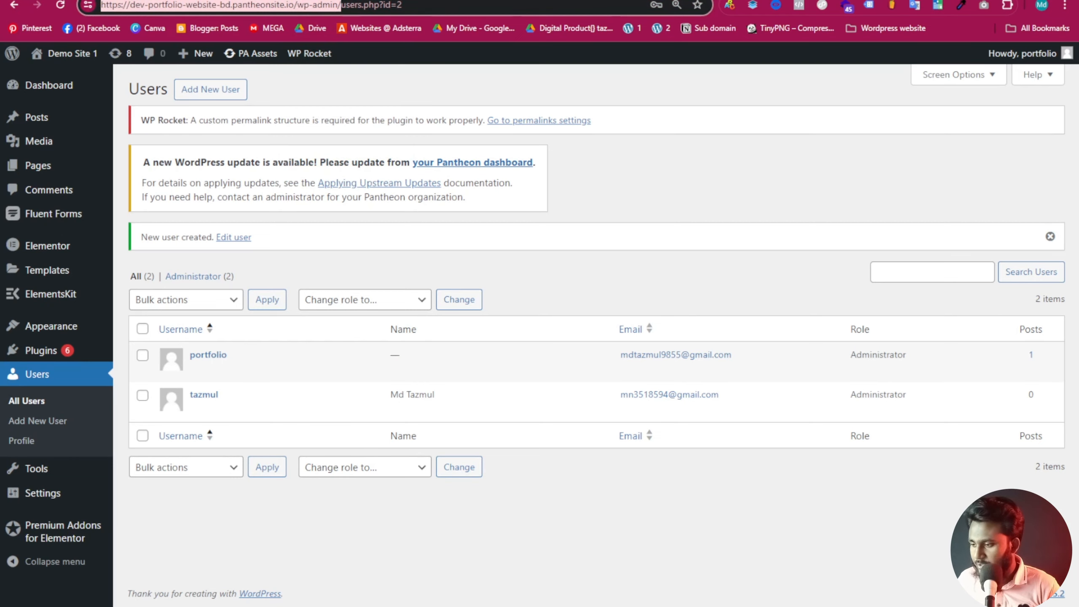
left_click(833, 587)
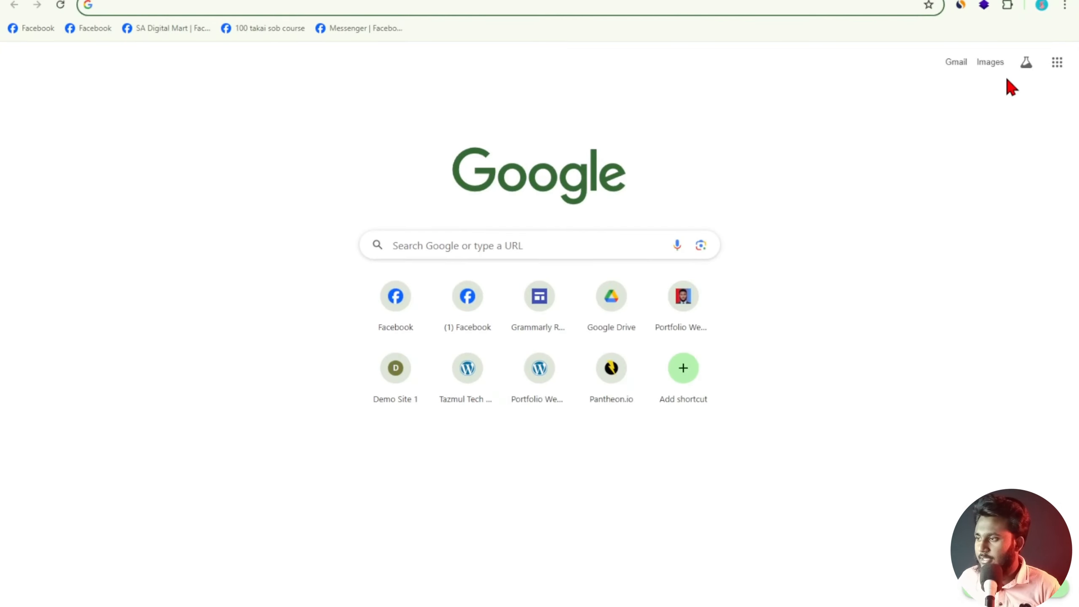
Paste the copied wp-admin address into the other window and load the WordPress login page.
left_click(1058, 60)
left_click(518, 29)
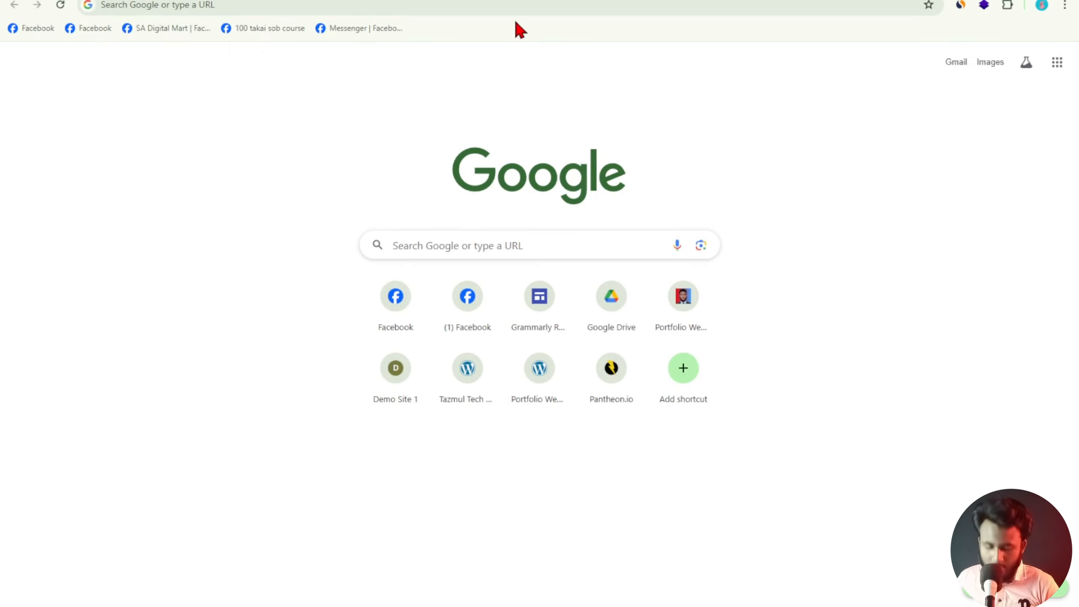
left_click(412, 5)
key("ctrl+v")
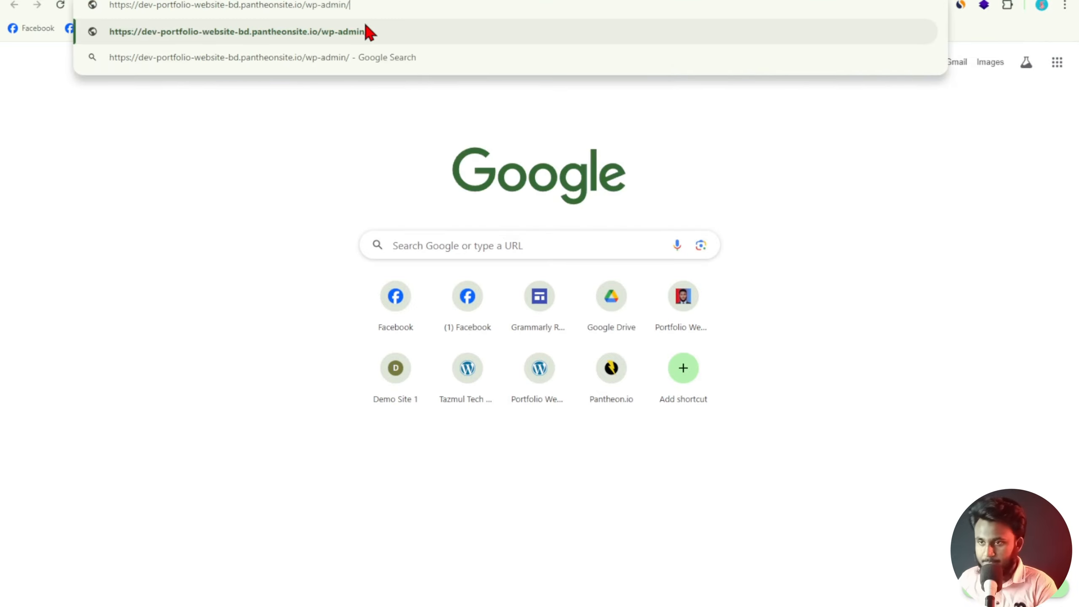
left_click(367, 27)
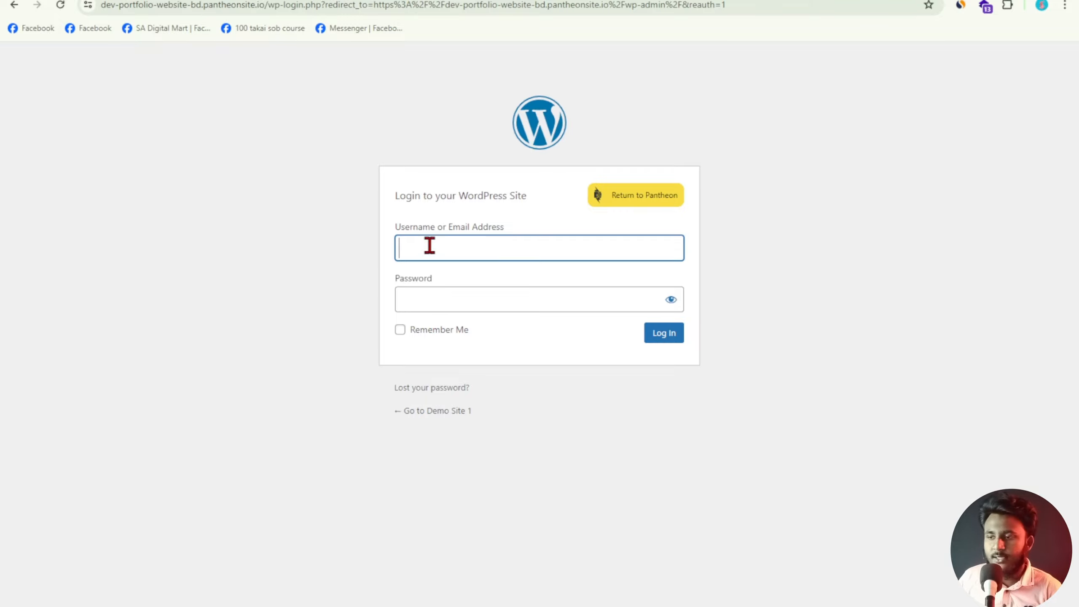
Enter the new user's username and password, reveal the password, and tick Remember Me.
left_click(466, 253)
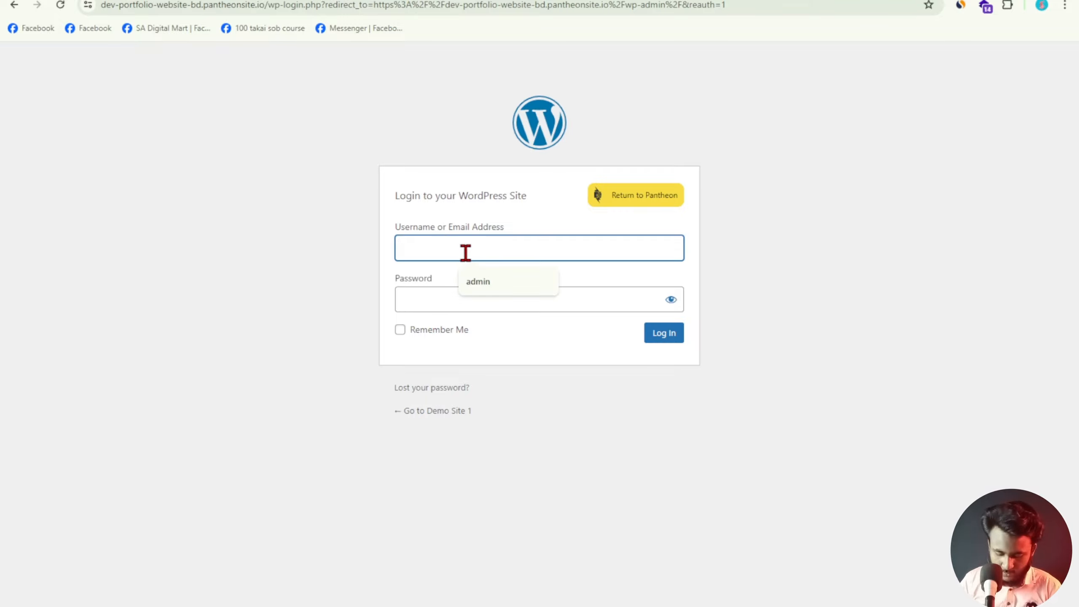
type("tazmul")
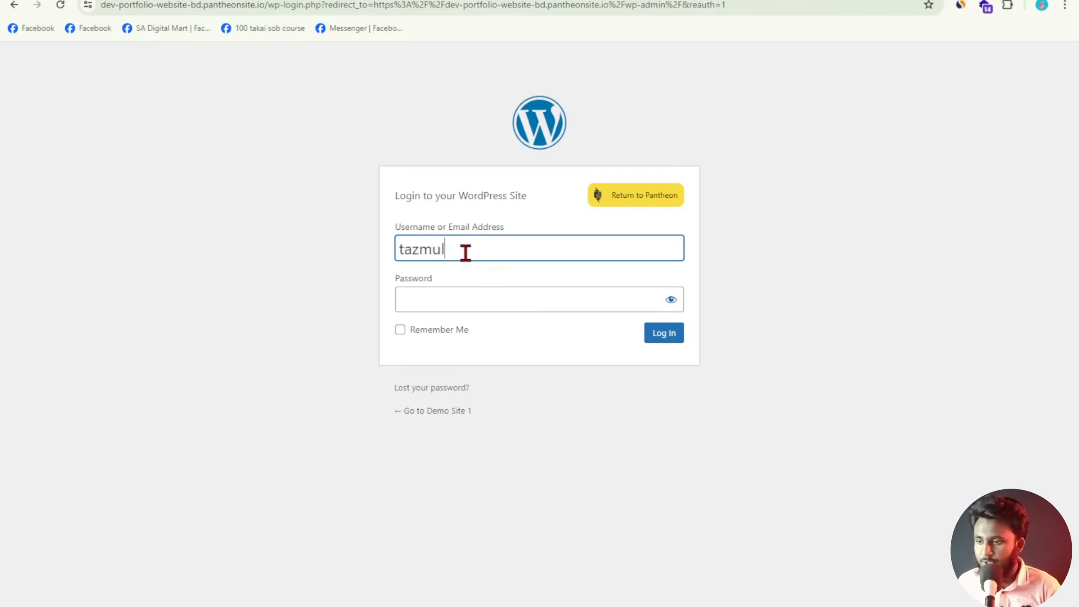
left_click(471, 304)
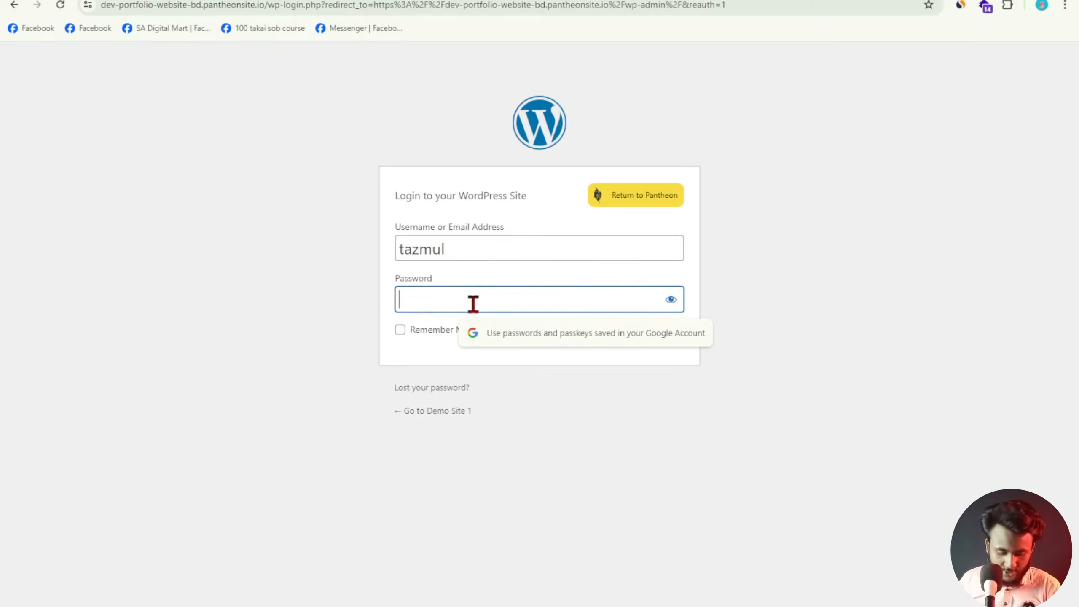
type("••••••••")
left_click(671, 300)
left_click(671, 299)
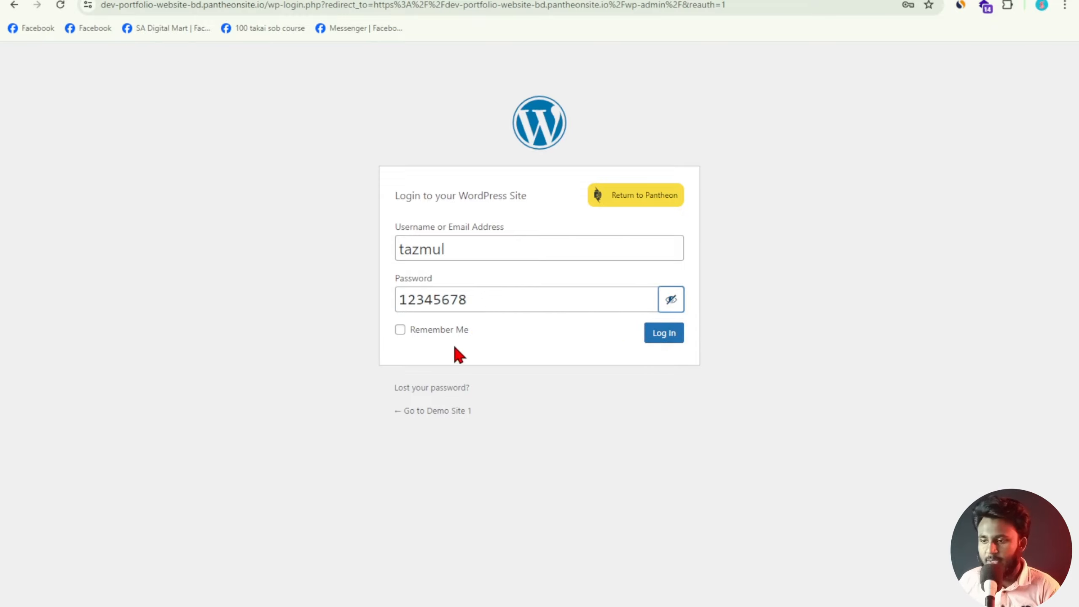
left_click(399, 330)
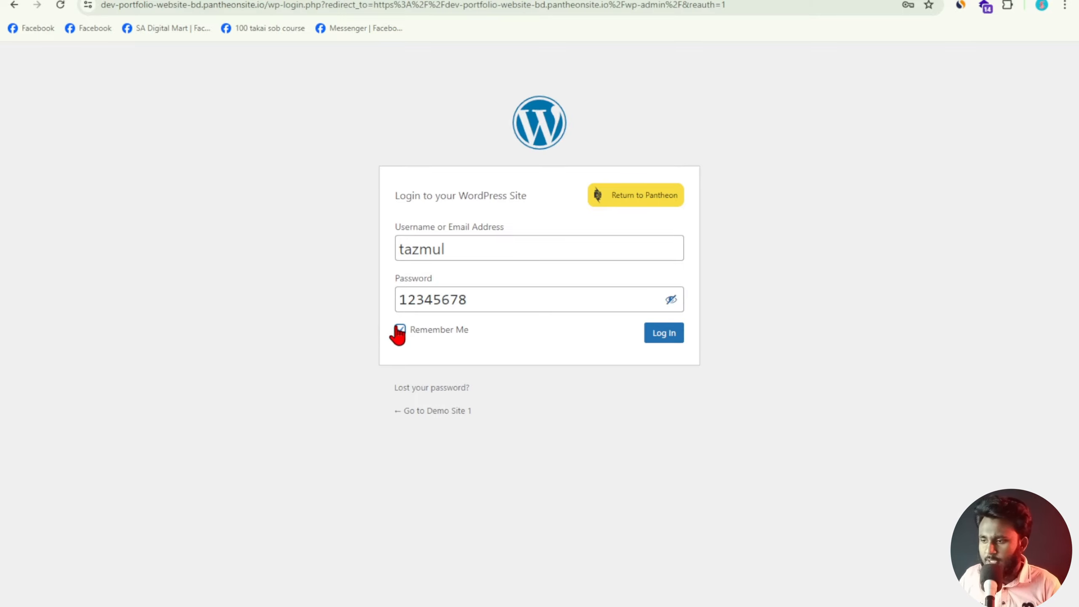
Log in as the new user and look over the Dashboard's Appearance, Media and Pages menus.
left_click(668, 333)
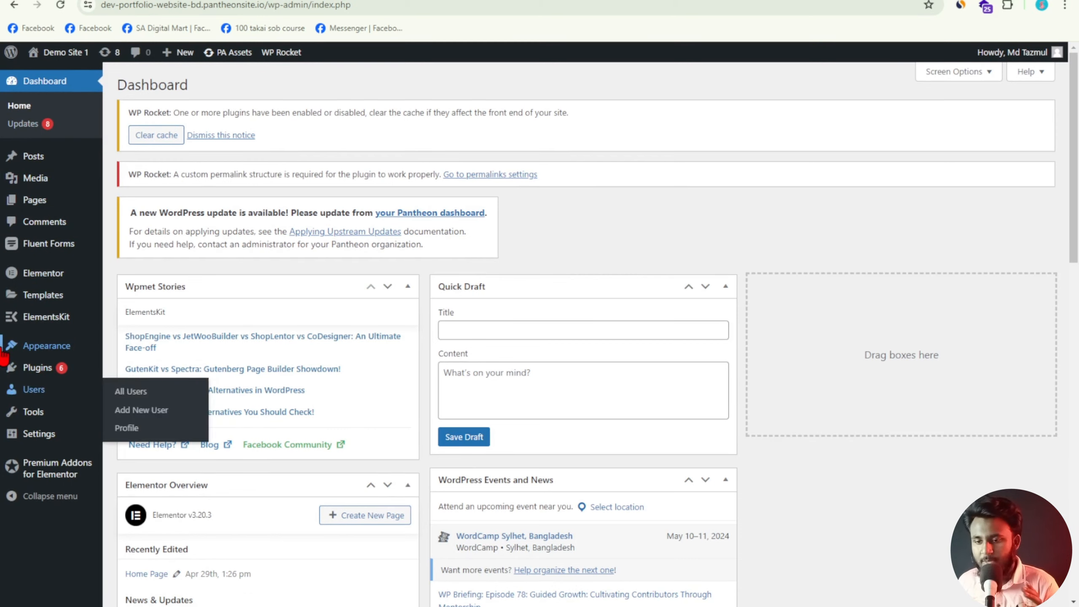
mouse_move(49, 352)
mouse_move(58, 374)
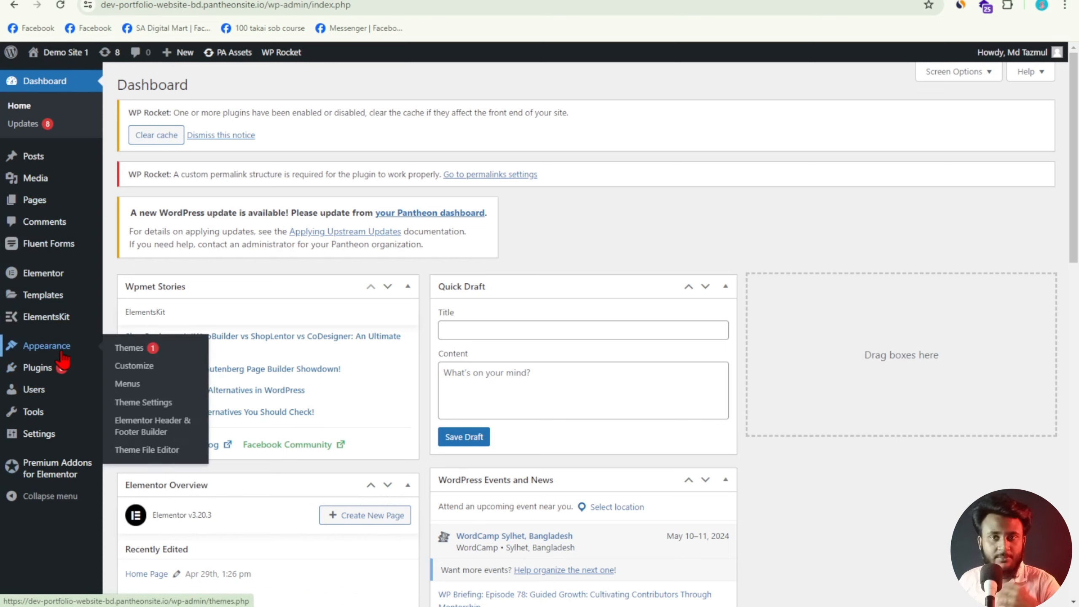
mouse_move(75, 183)
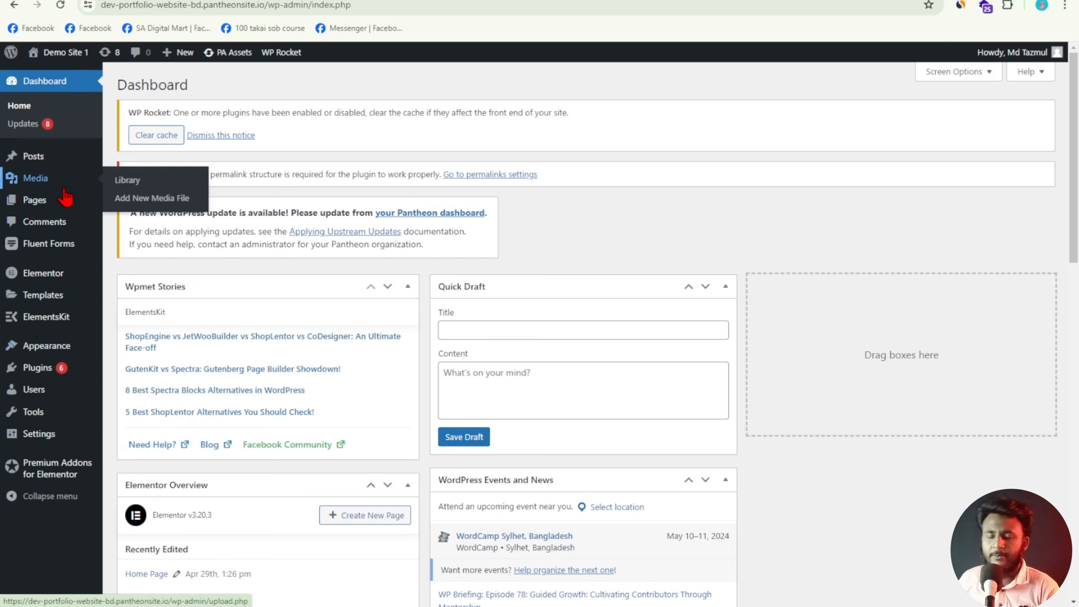
mouse_move(67, 205)
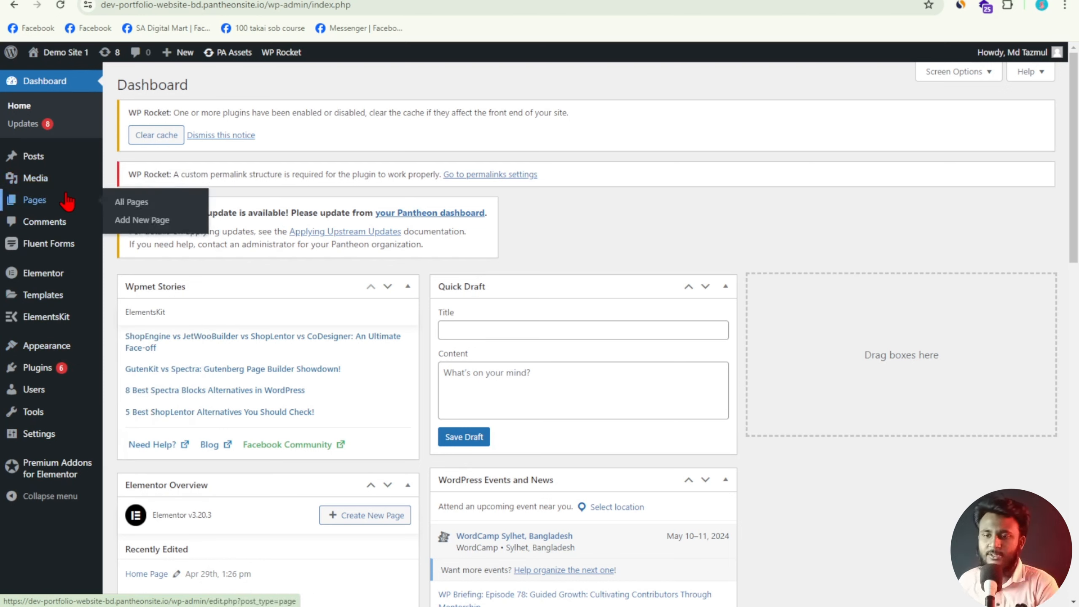